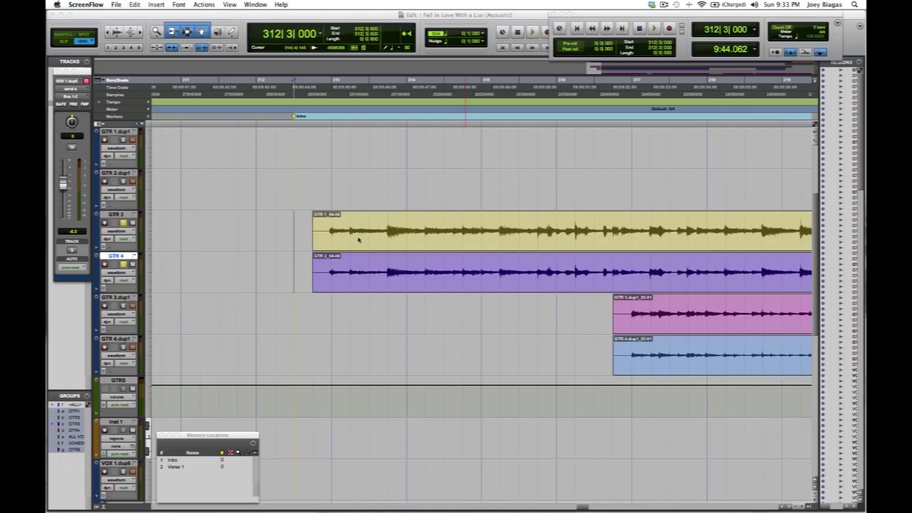
Play back the guitar intro from just before its start
left_click(350, 254)
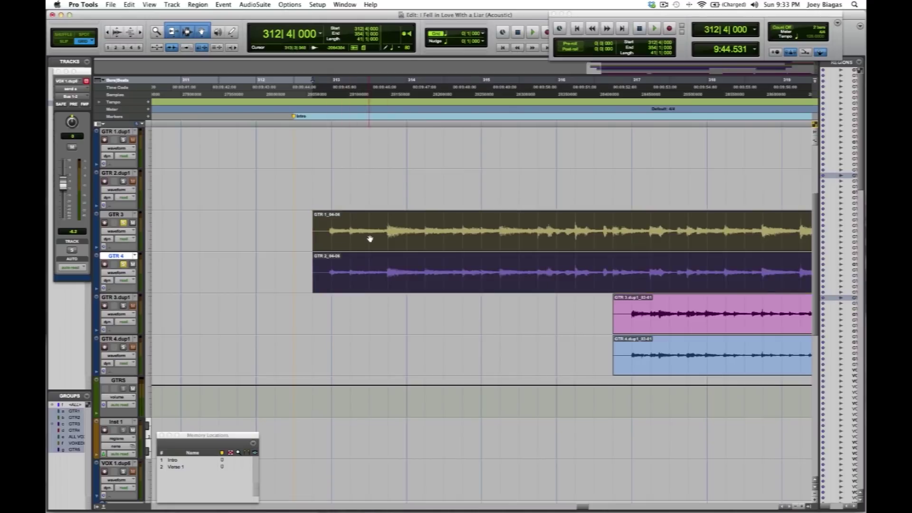
double_click(123, 224)
left_click(293, 226)
key("space")
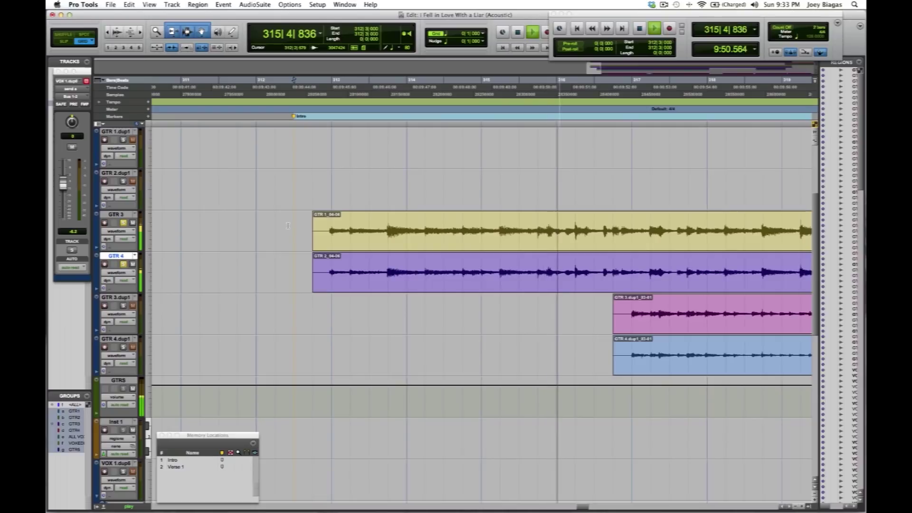
key("space")
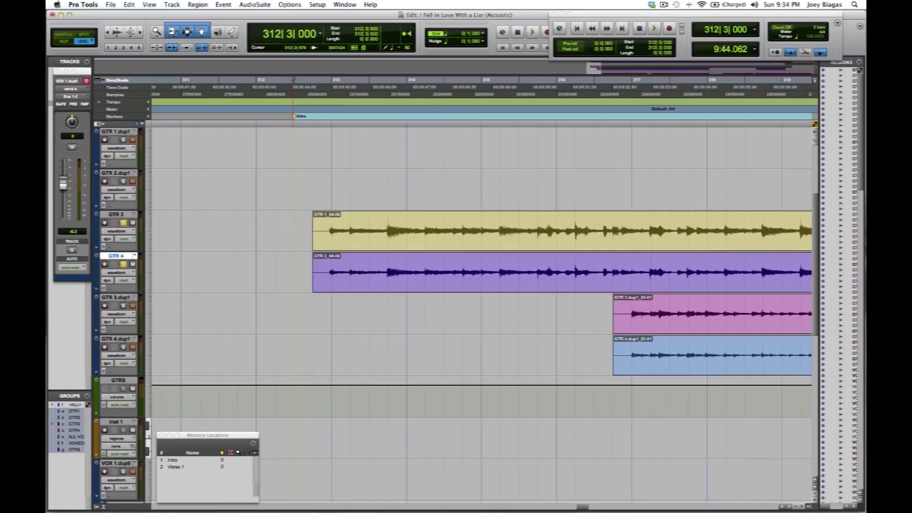
Separate the guitar regions at bar 315 and select both opening sections
left_click(483, 230)
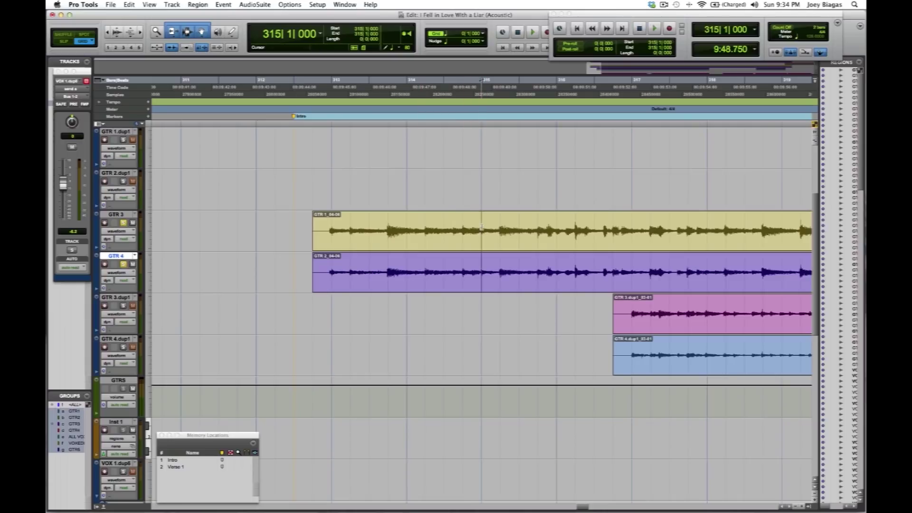
left_click_drag(481, 229, 312, 227)
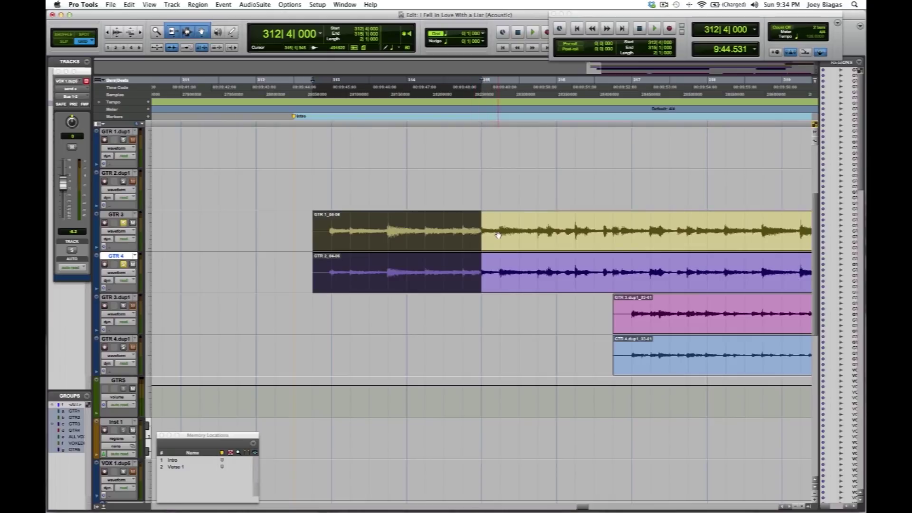
key("super+e")
key("ctrl+Tab")
key("ctrl+alt+Tab")
key("ctrl+Tab")
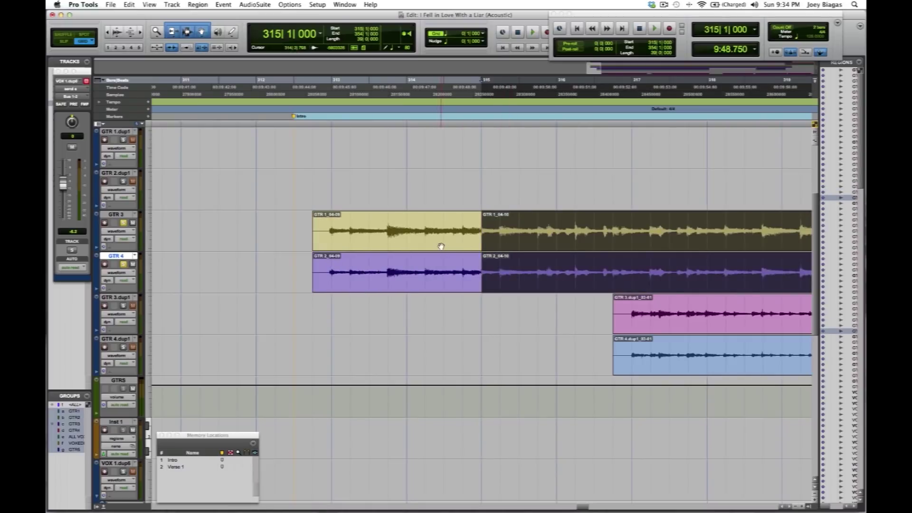
key("ctrl+alt+Tab")
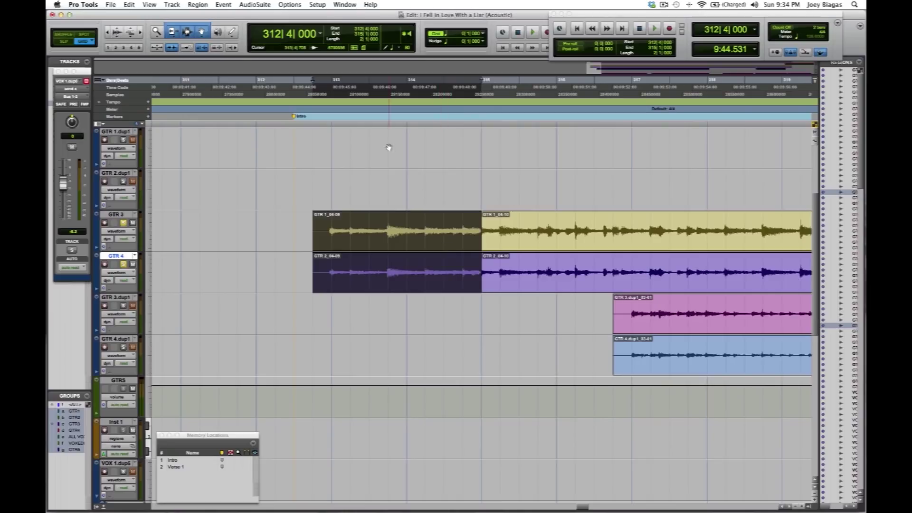
Load the Time Compression Expansion AudioSuite plugin and raise its stretch ratio
left_click(255, 4)
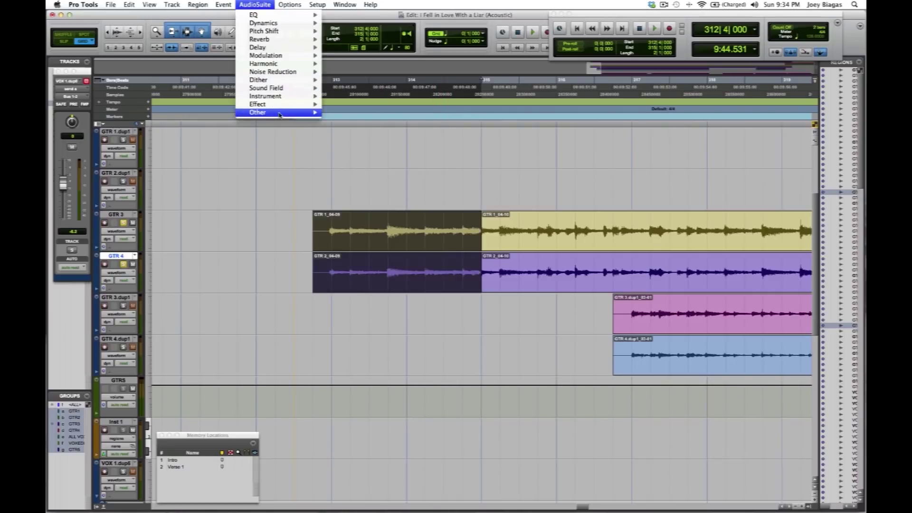
mouse_move(258, 112)
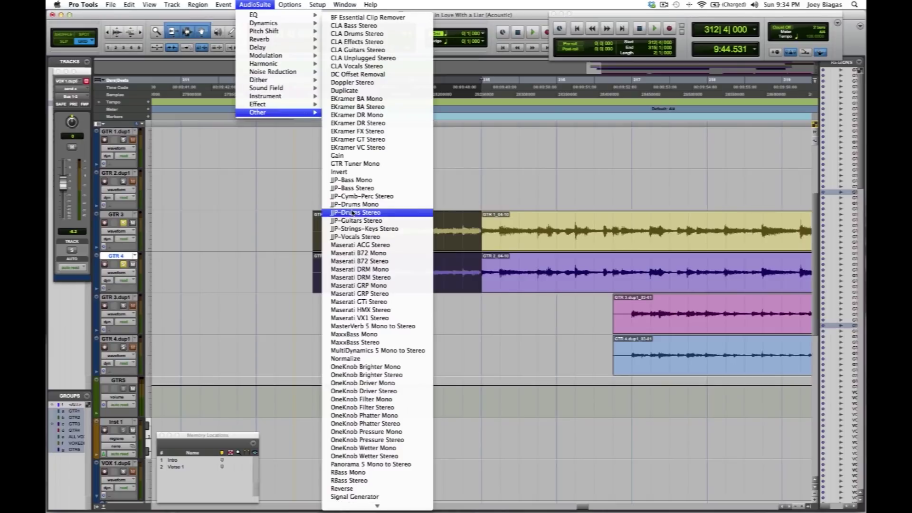
scroll(349, 299, "down", 3)
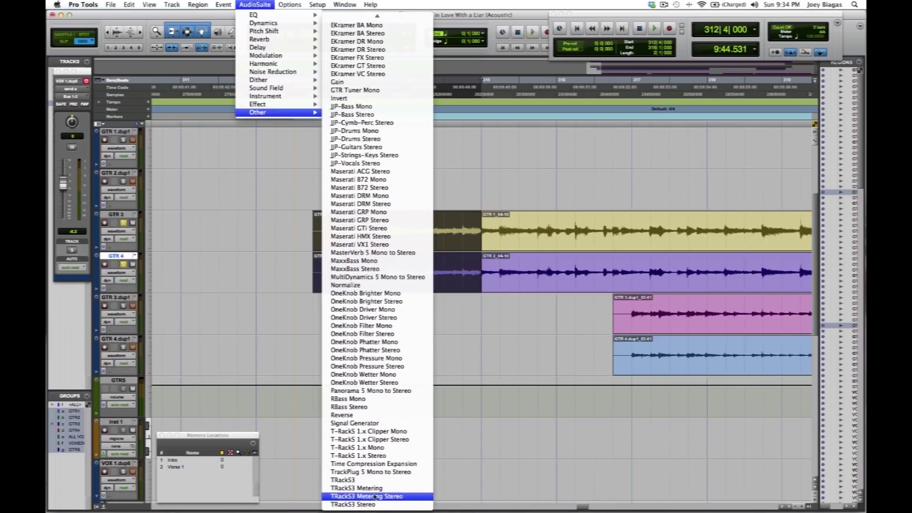
left_click(368, 467)
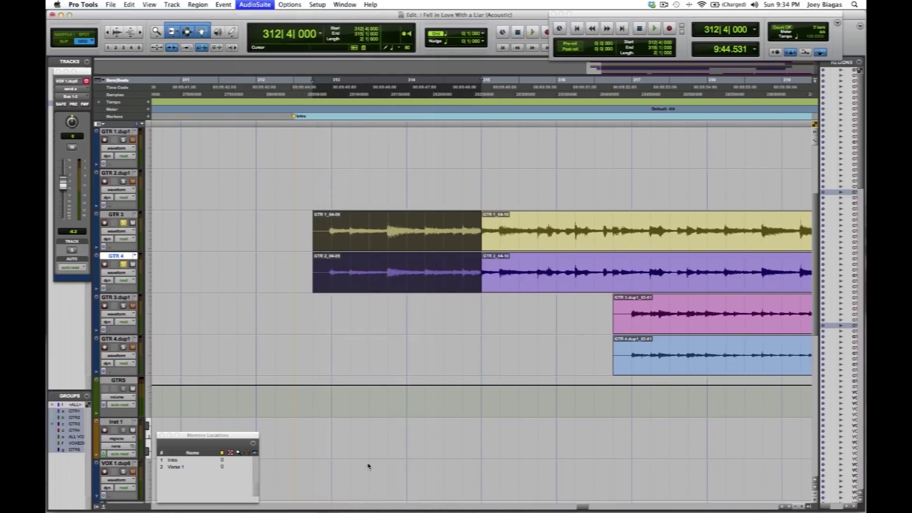
left_click_drag(307, 280, 238, 194)
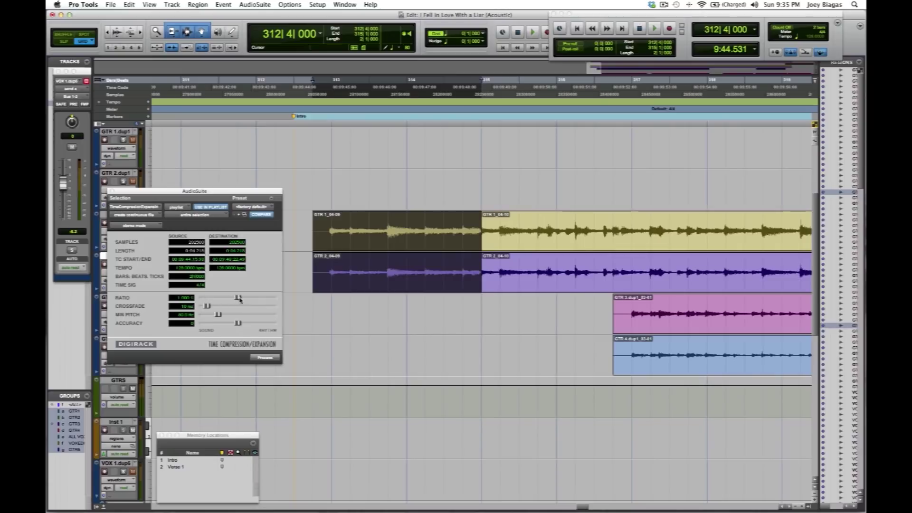
left_click_drag(239, 299, 255, 301)
left_click_drag(214, 191, 179, 191)
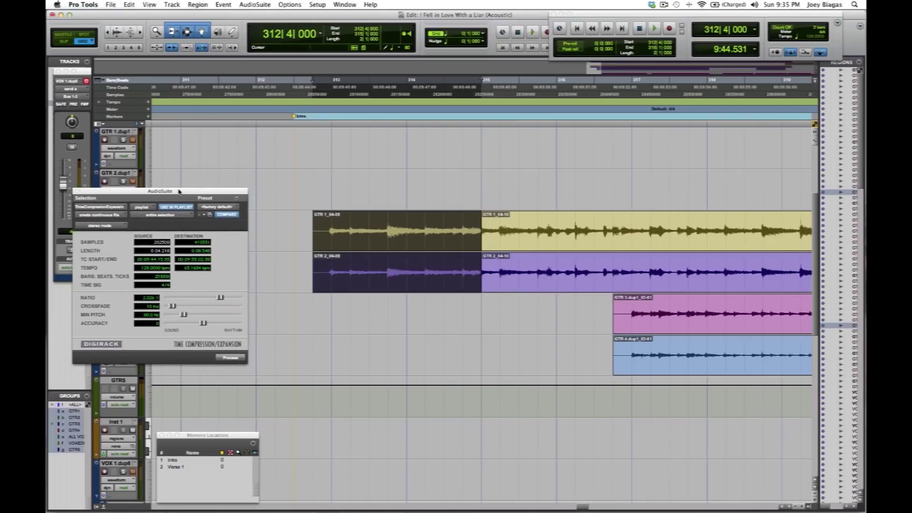
Render the time stretch on the opening sections and turn off grid snapping
left_click(229, 359)
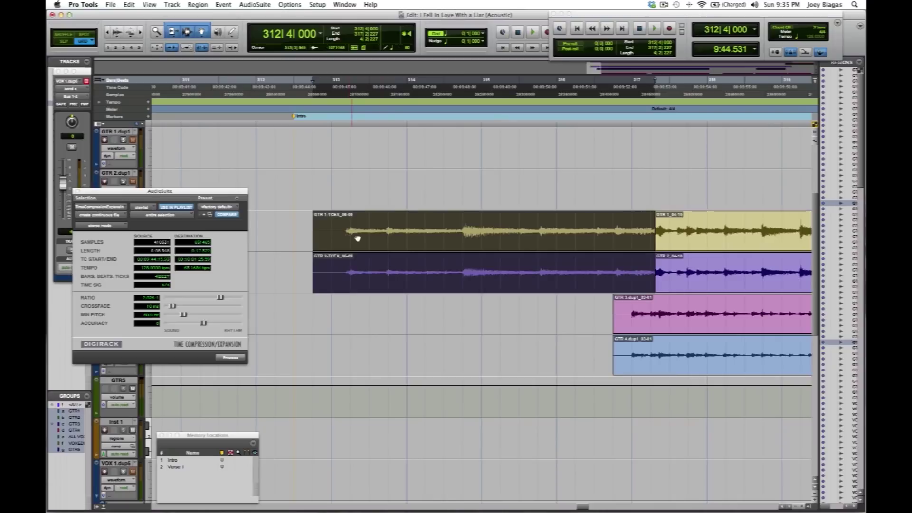
key("super+bracketleft")
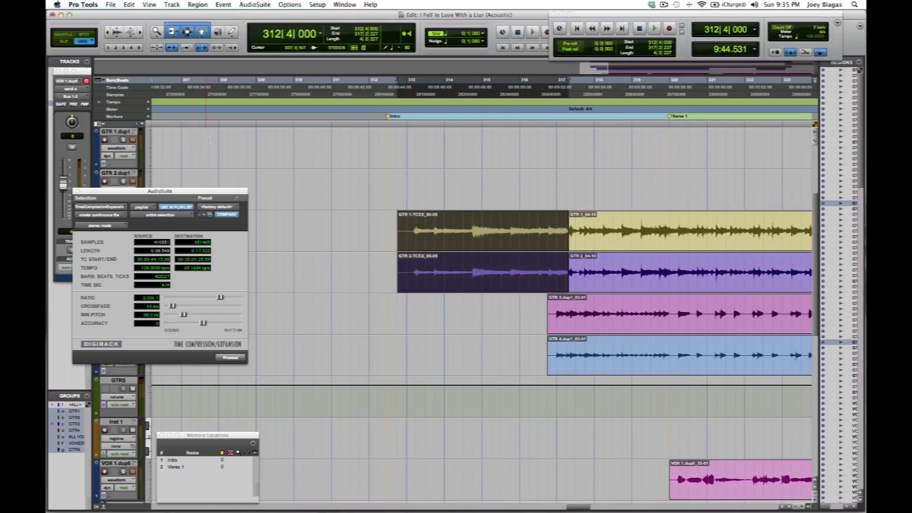
left_click(59, 44)
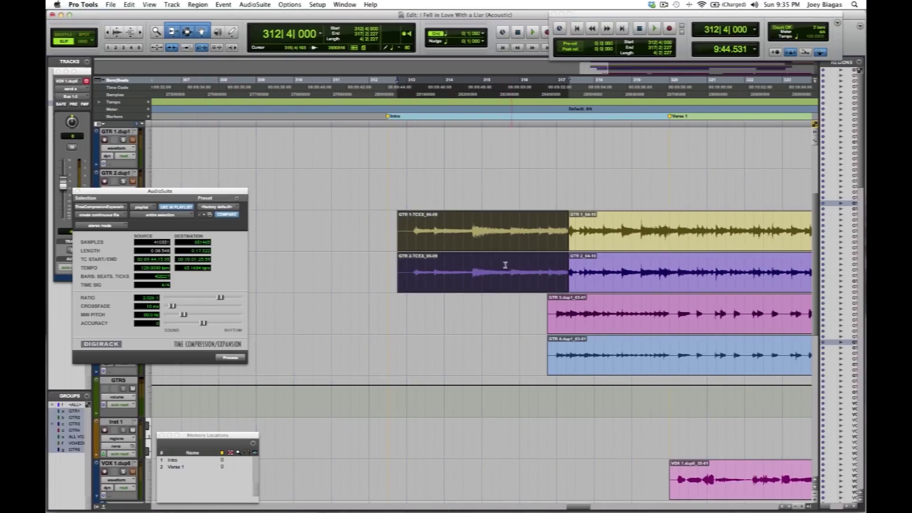
Butt the stretched intro regions against the following regions and fade them in
left_click(529, 280)
left_click_drag(482, 279, 432, 282)
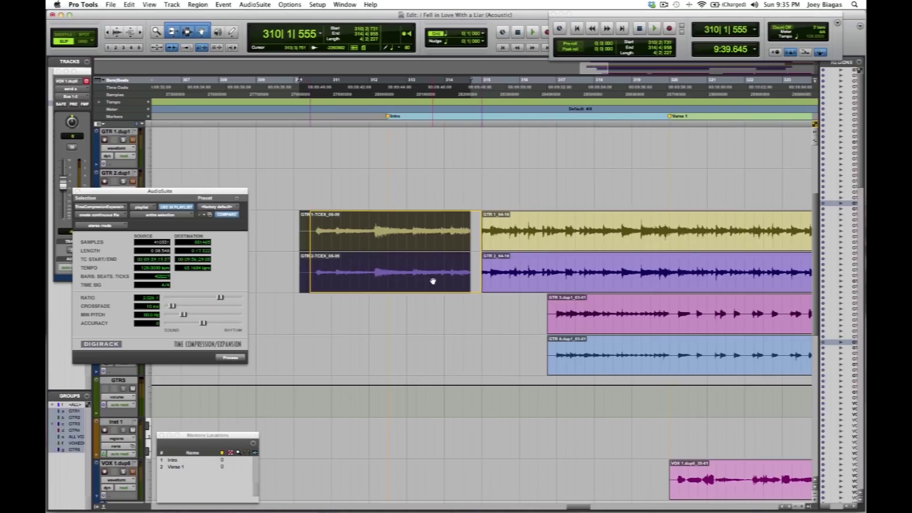
left_click_drag(432, 282, 433, 280)
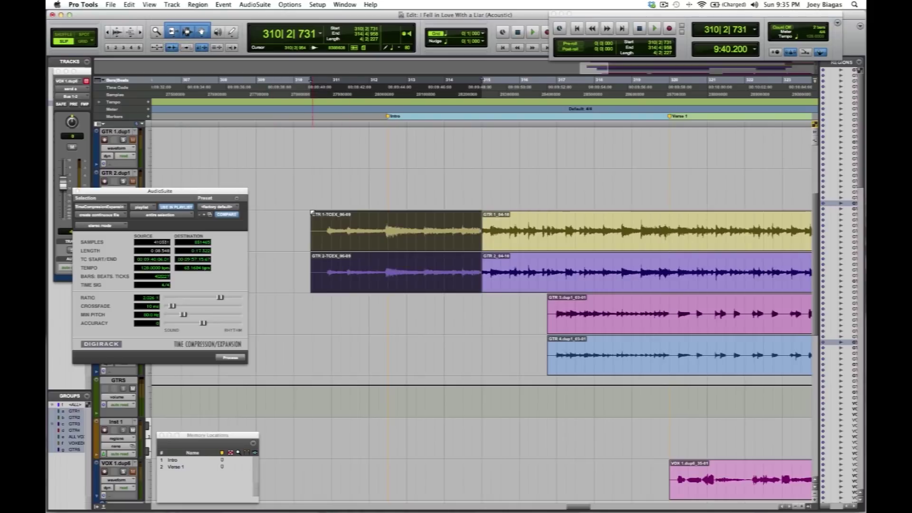
left_click_drag(312, 213, 491, 222)
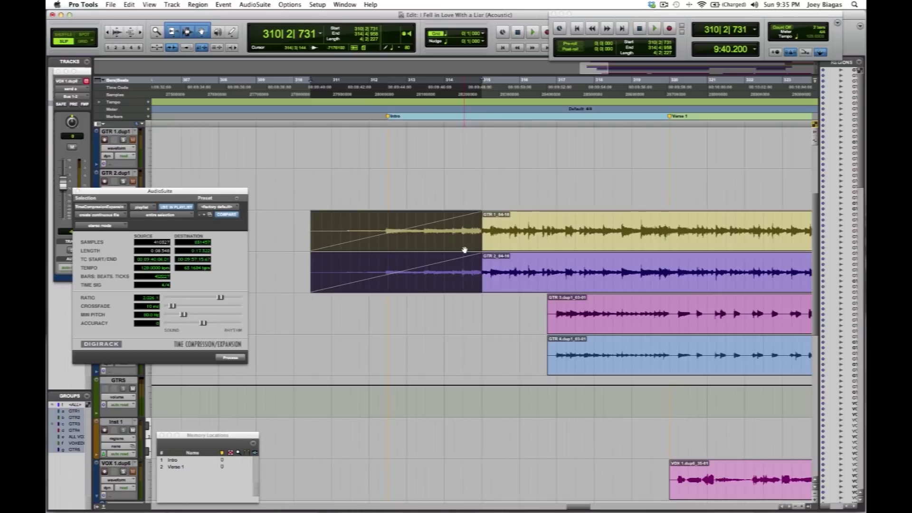
Audition the faded intro from just before it, then undo the intro edits
left_click(304, 222)
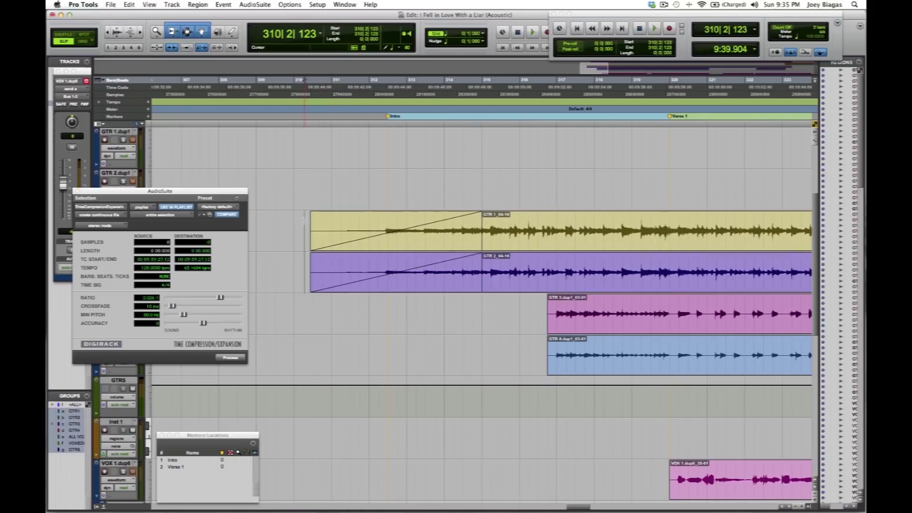
key("space")
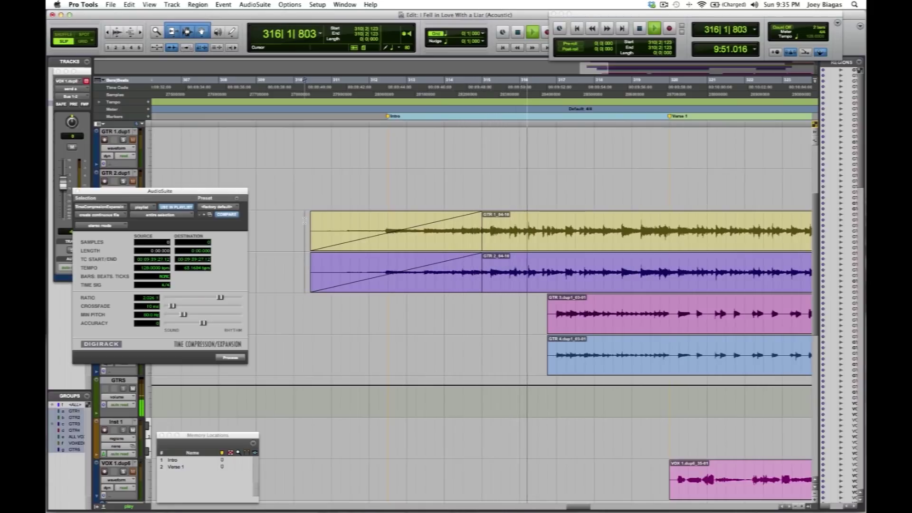
key("space")
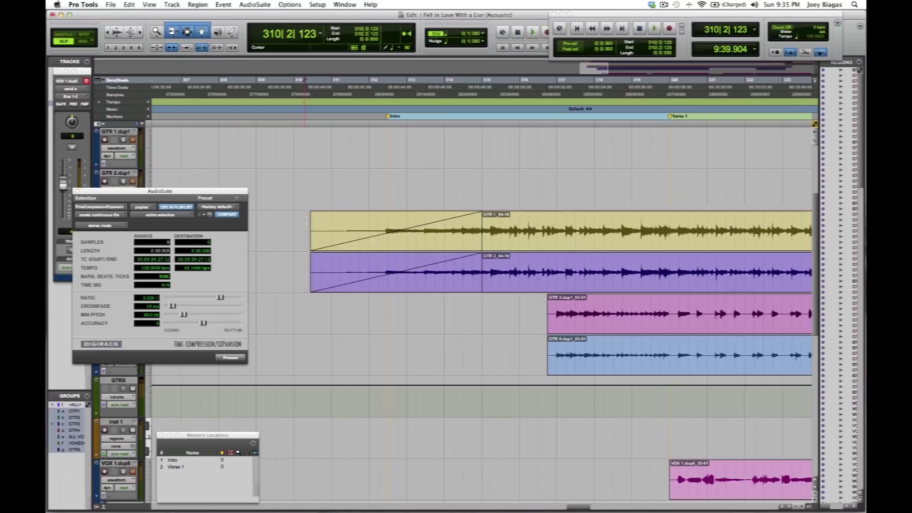
key("ctrl+z")
Undo back to the original regions and lower the compression ratio further
key("ctrl+z")
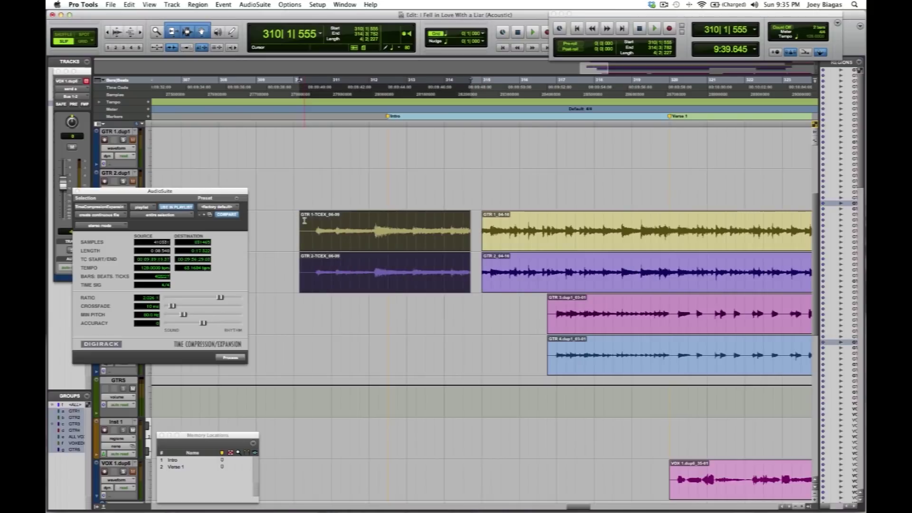
key("ctrl+z")
key("ctrl+z")
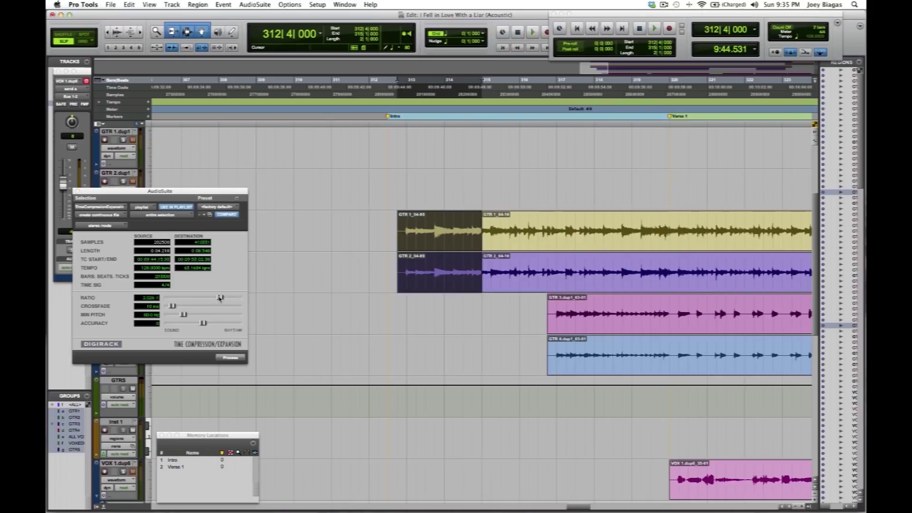
left_click_drag(220, 298, 199, 298)
left_click_drag(198, 299, 195, 299)
left_click_drag(191, 298, 188, 297)
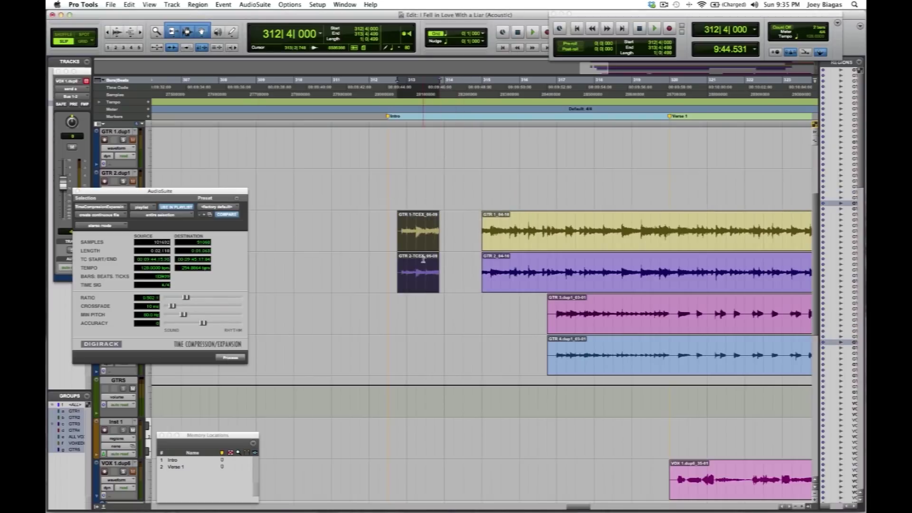
Slide the shortened intros right to close the gap before the next guitar regions
key("super+bracketright")
key("super+bracketright")
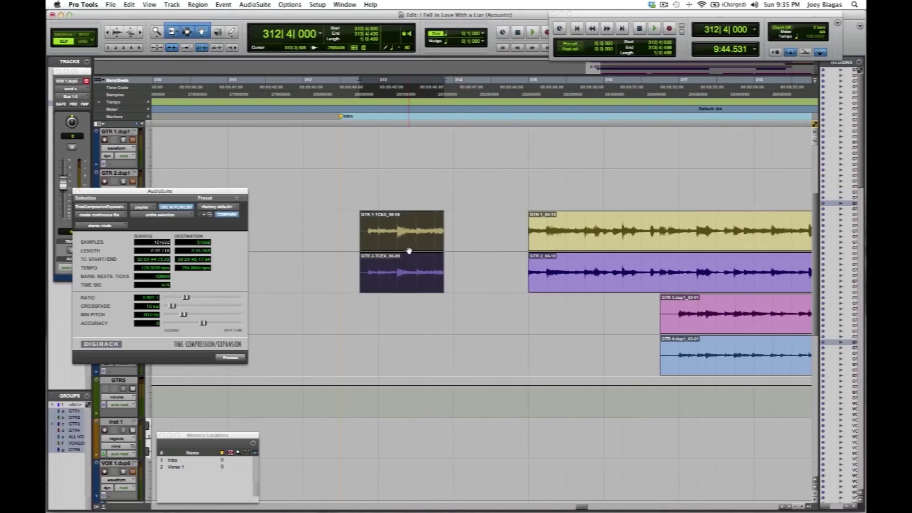
double_click(492, 247)
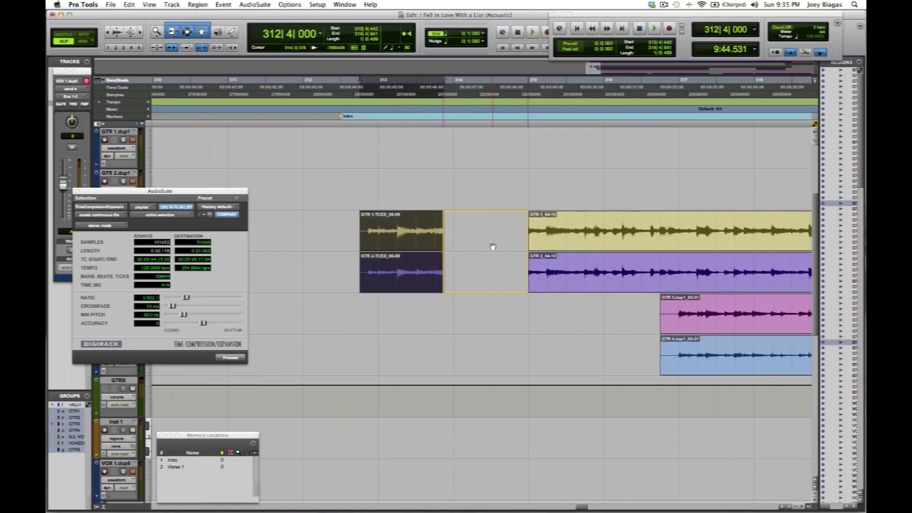
left_click_drag(408, 247, 492, 247)
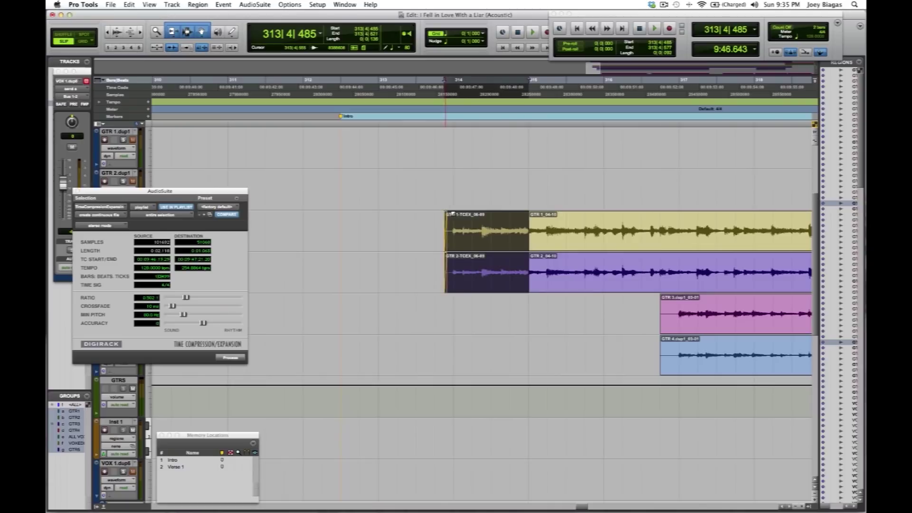
Fade in both intro regions fully and play back the sped-up intro
left_click_drag(446, 213, 529, 216)
scroll(445, 234, "up", 2)
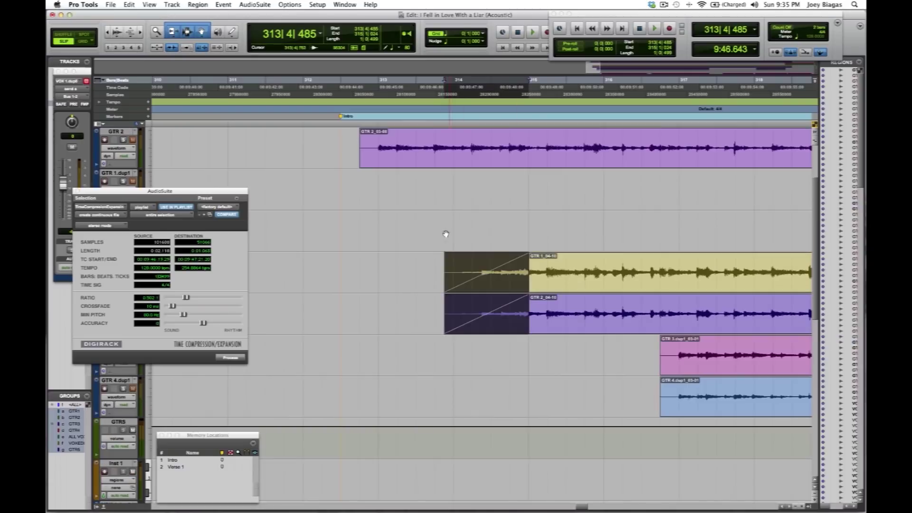
left_click(411, 270)
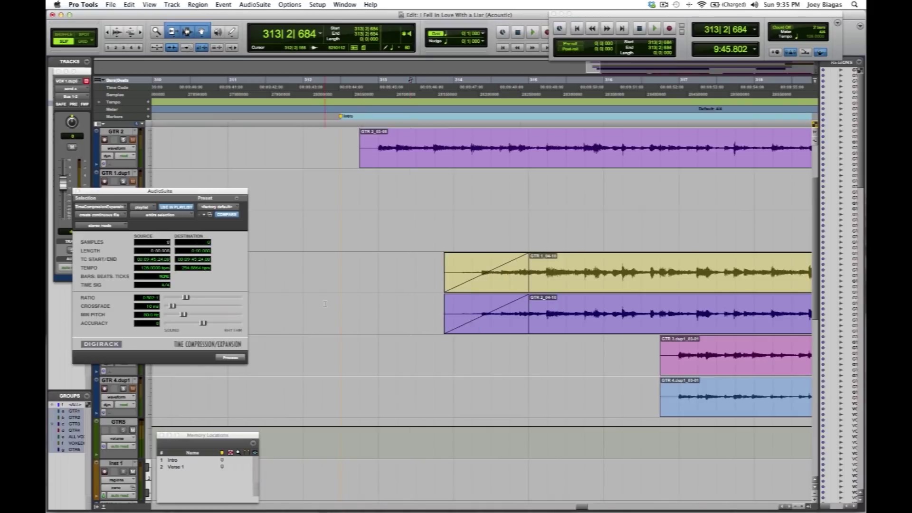
key("space")
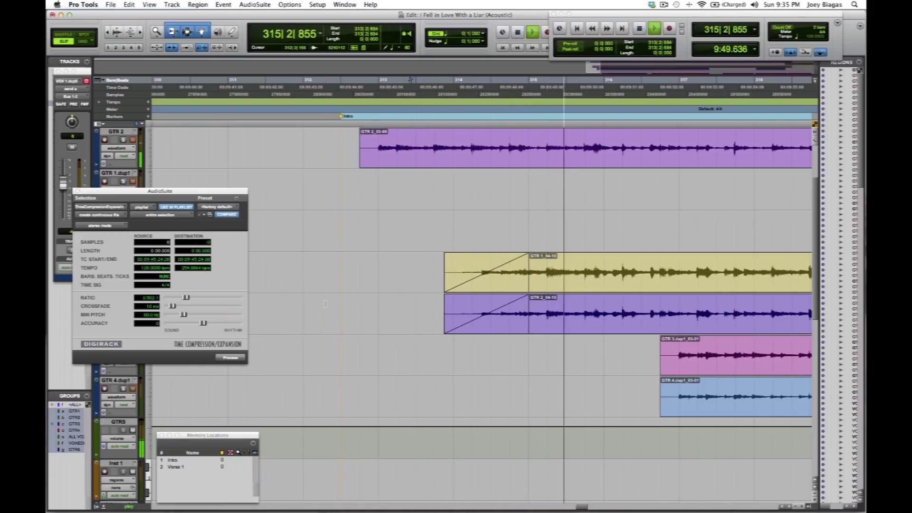
key("space")
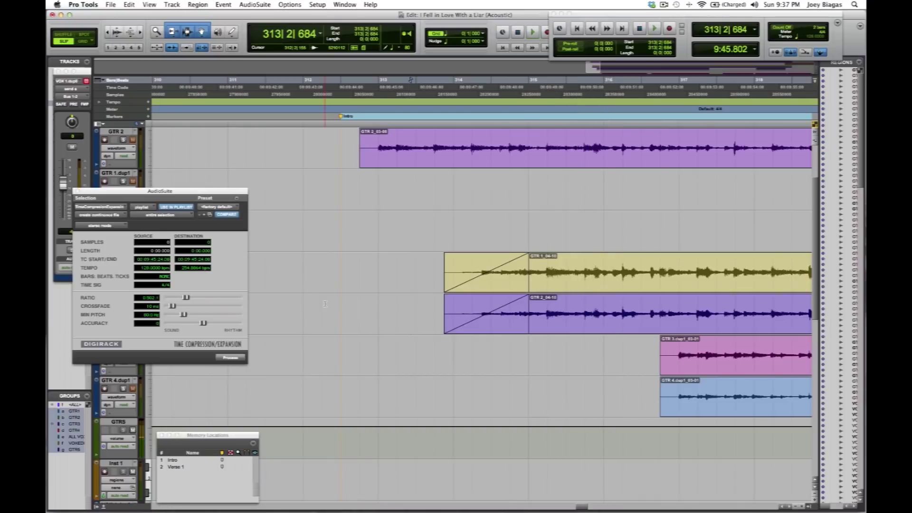